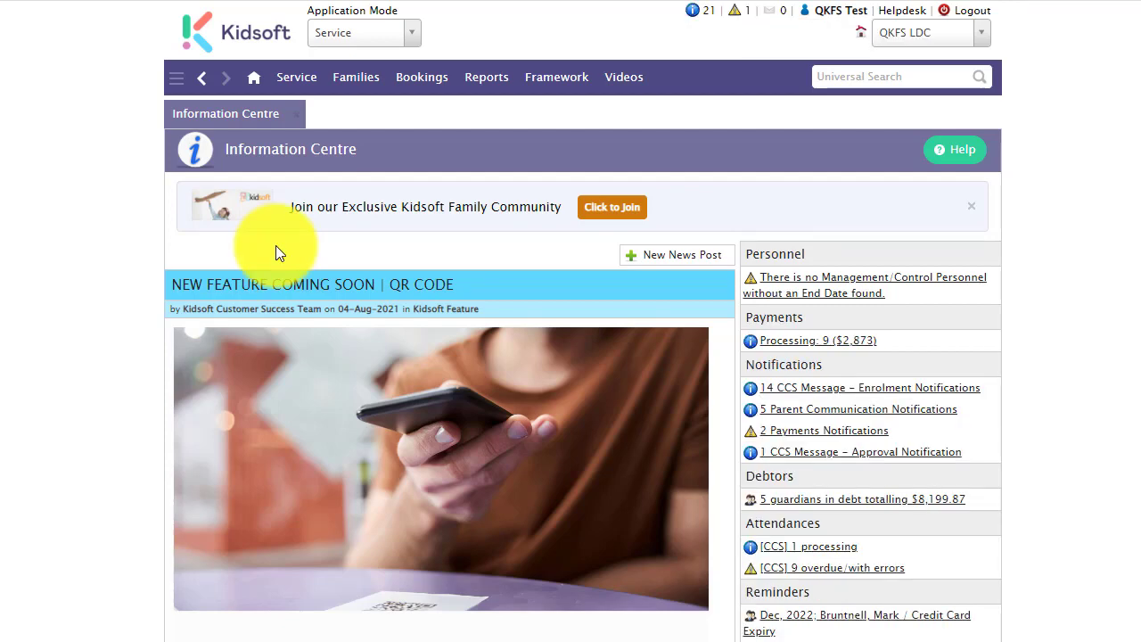
Step: Create a QKFS Forecast submission for 2023 term 1 with a $35.00 Kindergarten representative daily fee, and save it to proceed
left_click(301, 81)
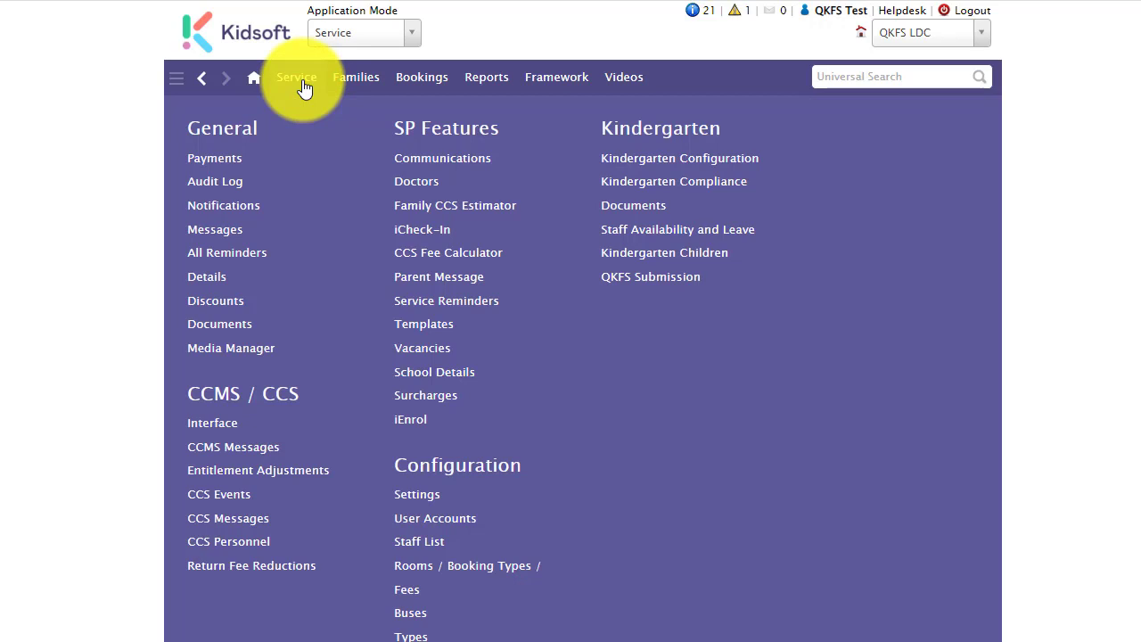
left_click(659, 283)
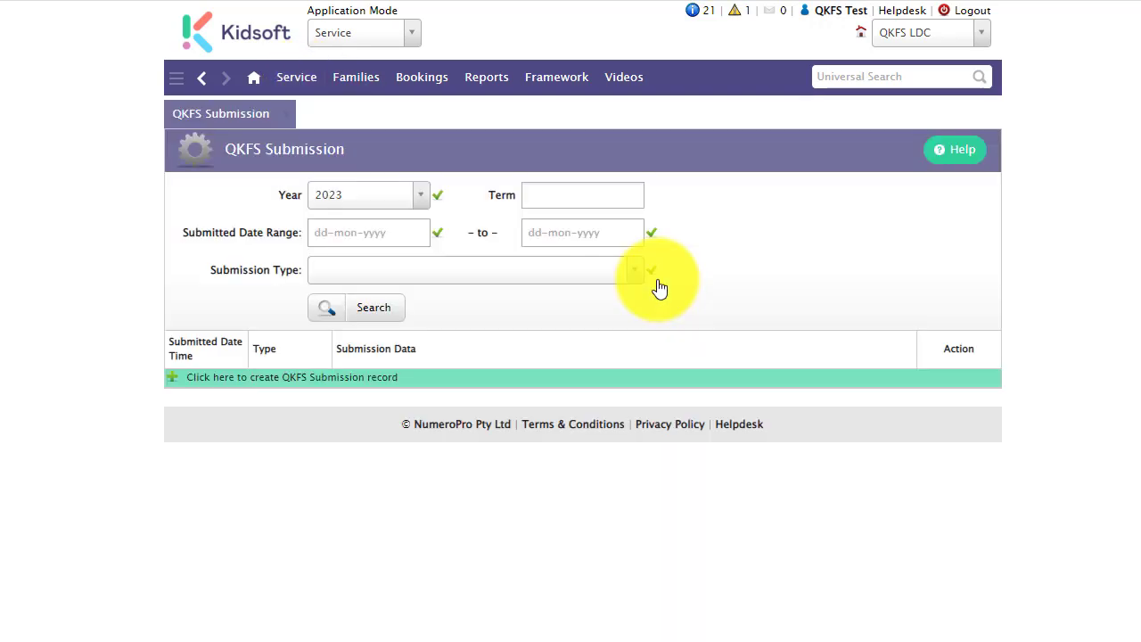
left_click(373, 393)
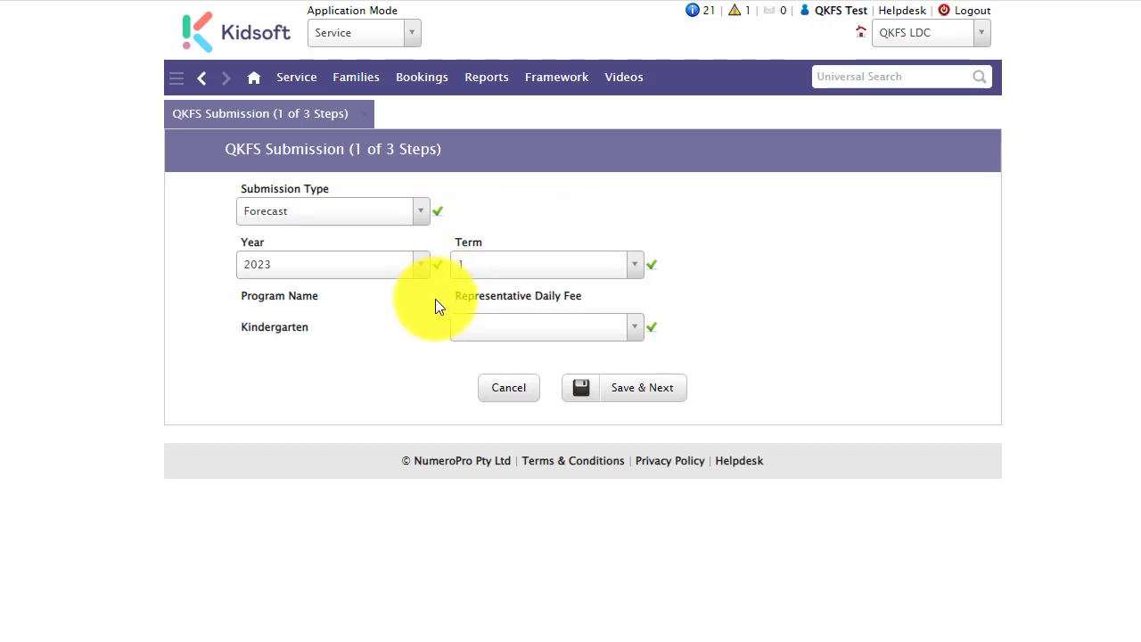
left_click(561, 326)
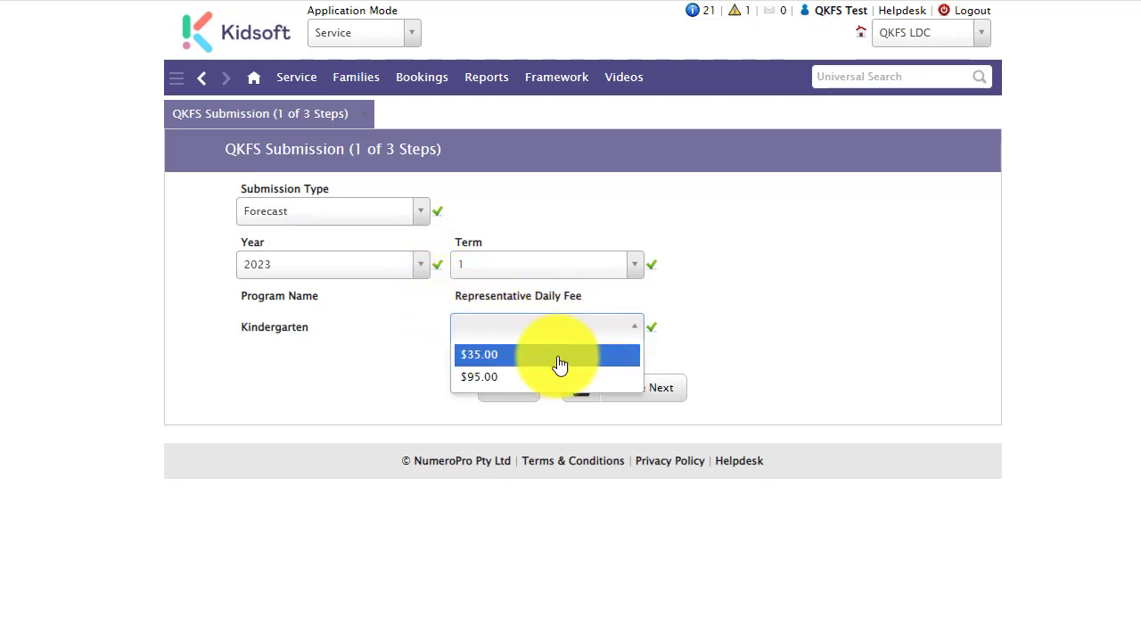
left_click(557, 357)
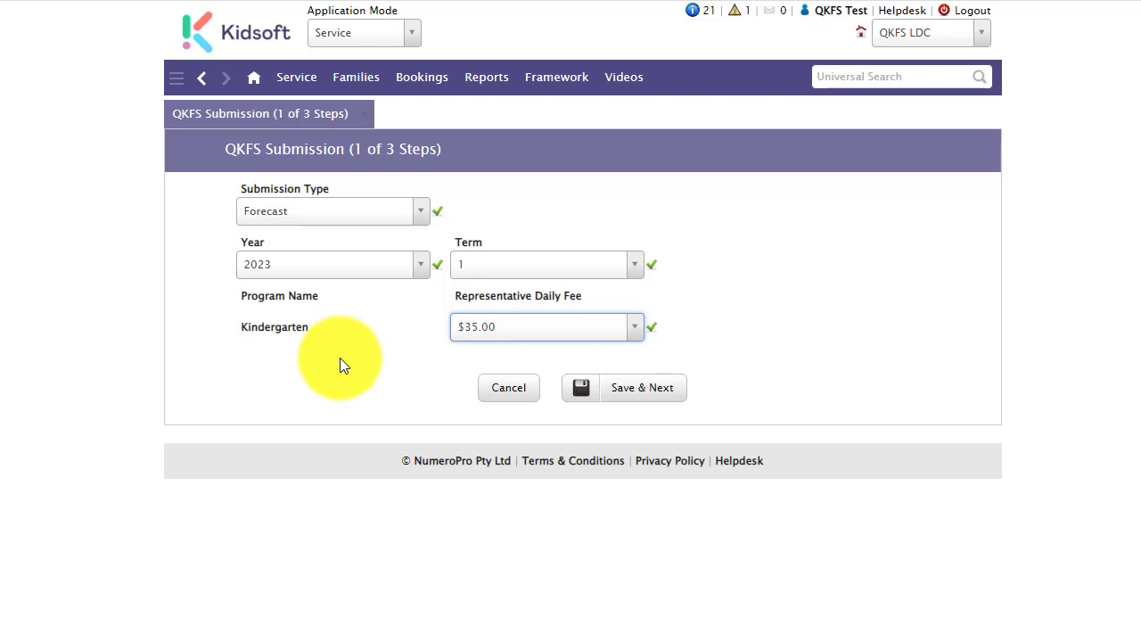
left_click(642, 397)
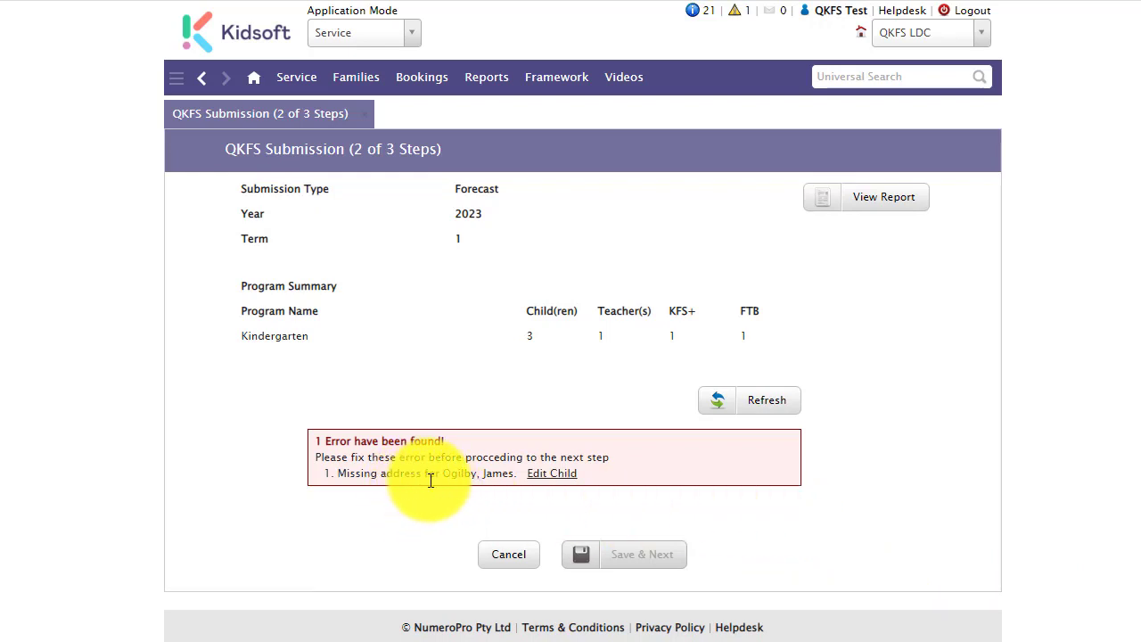
Step: Open the child record flagged for a missing address, add an address of type Home with street line and suburb, and save it
left_click(551, 473)
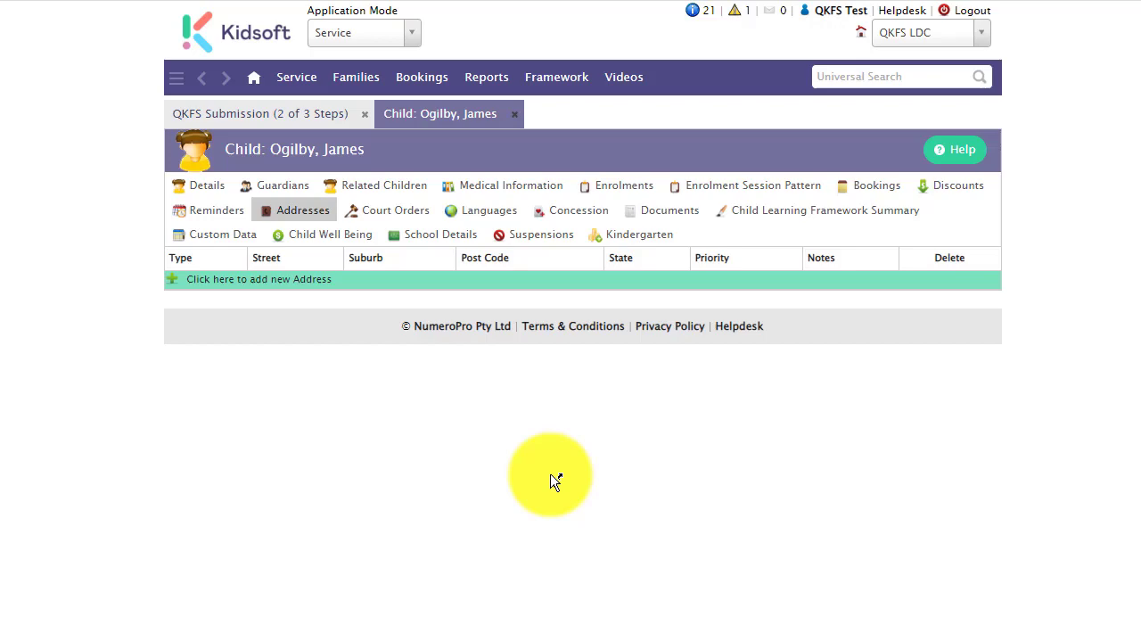
left_click(395, 283)
left_click(497, 205)
type("te")
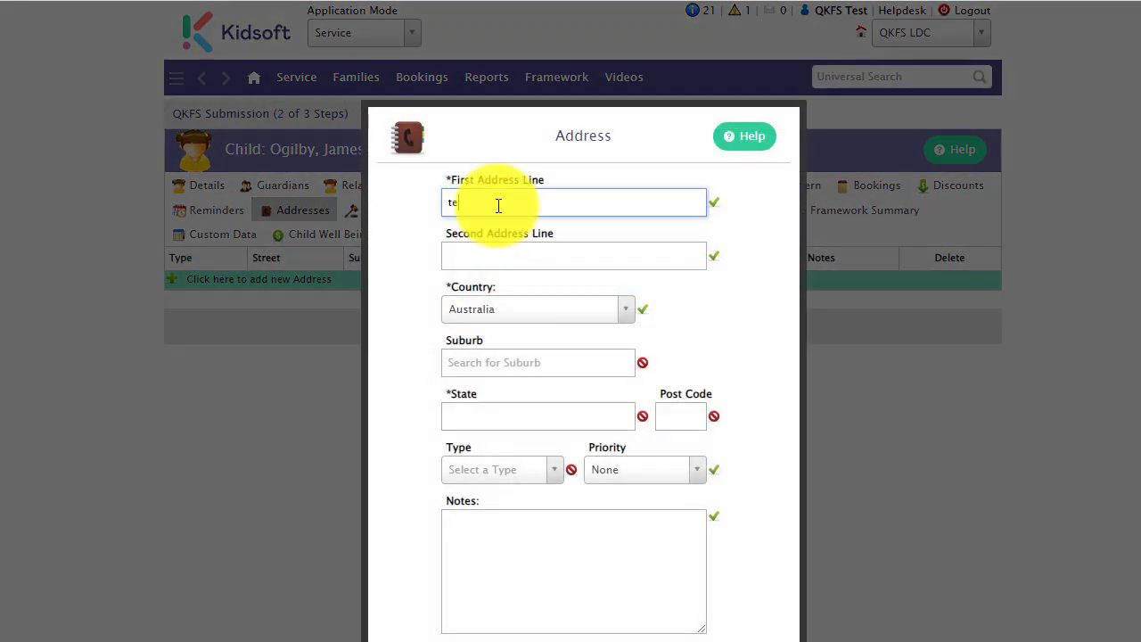
type("st")
left_click(498, 359)
type("g")
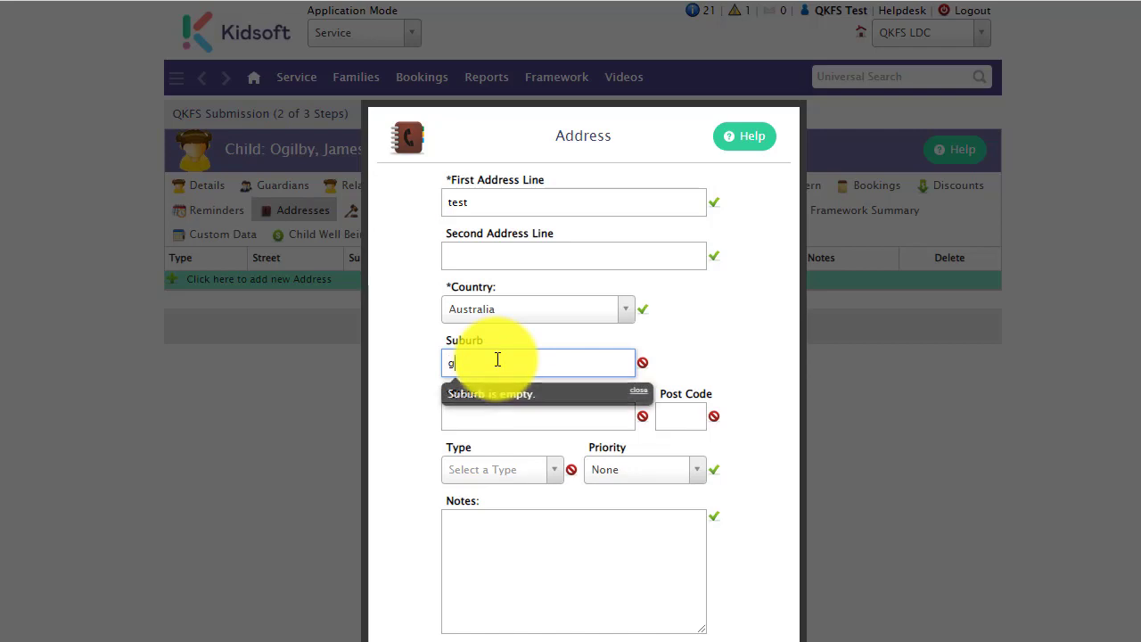
type("ave")
left_click(494, 383)
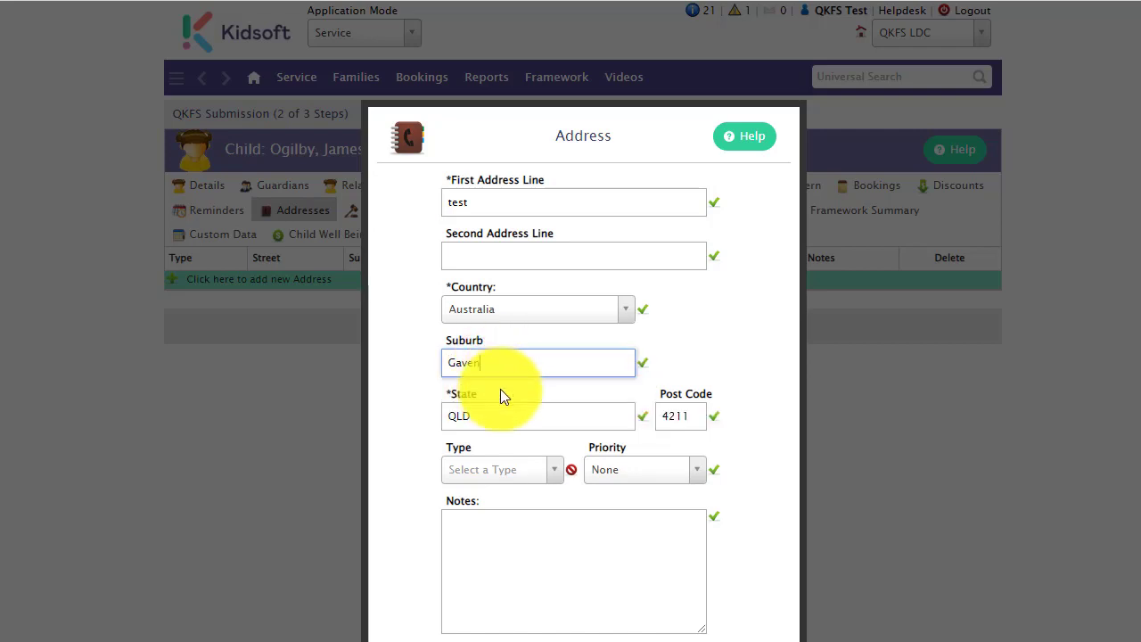
left_click(509, 470)
left_click(499, 559)
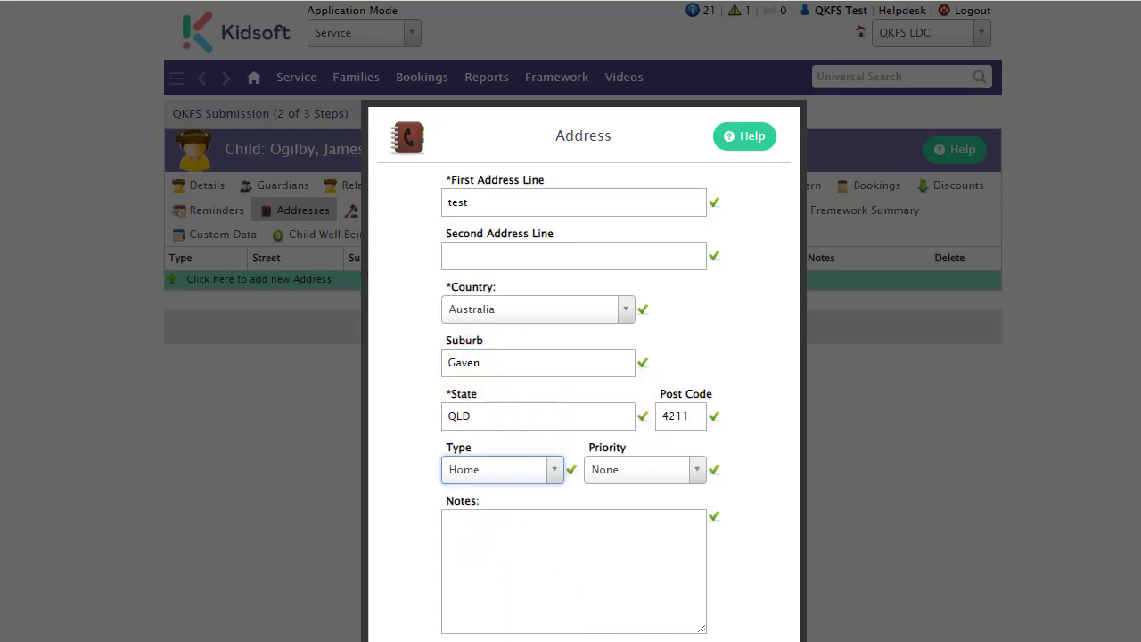
key("Return")
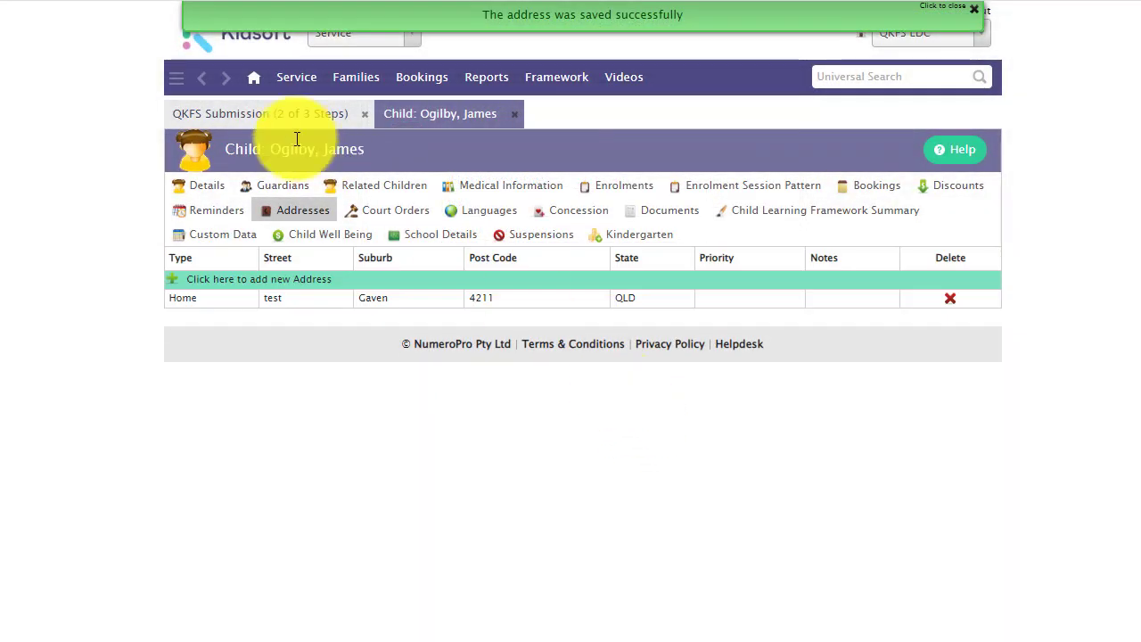
Step: Refresh the QKFS submission's error check and run the simulated submission to QGrants from the final step
left_click(216, 114)
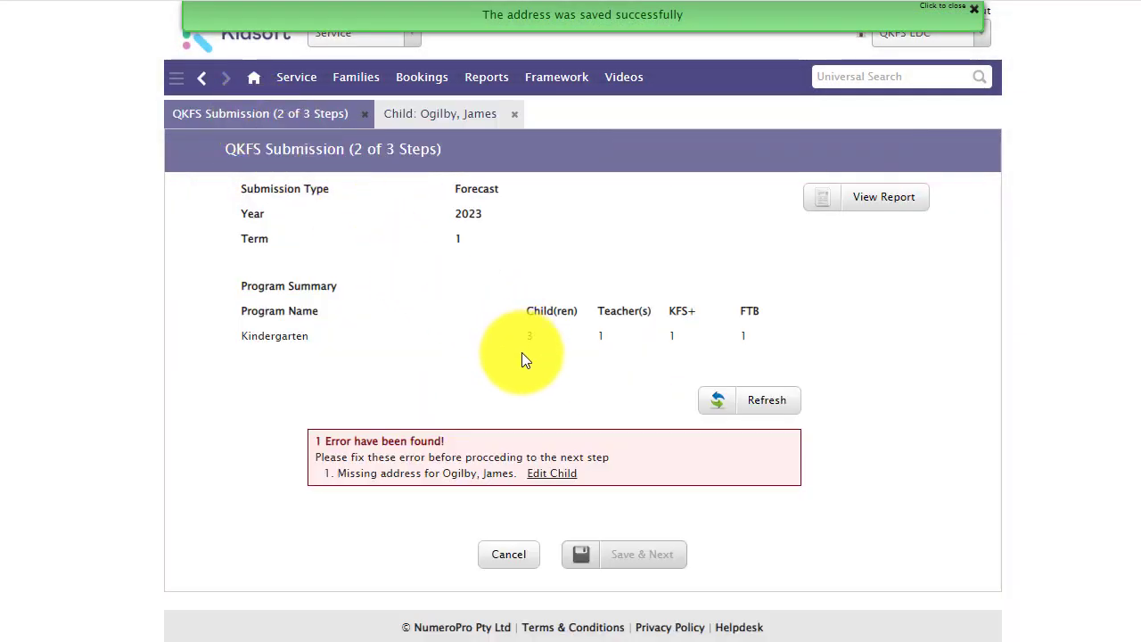
left_click(782, 401)
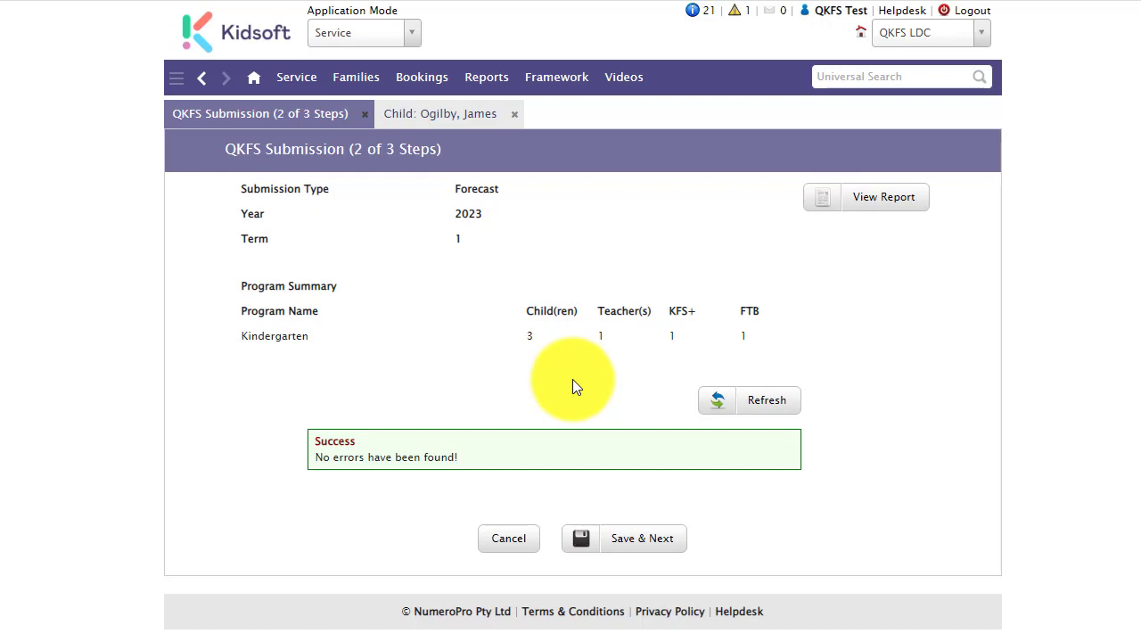
left_click(652, 546)
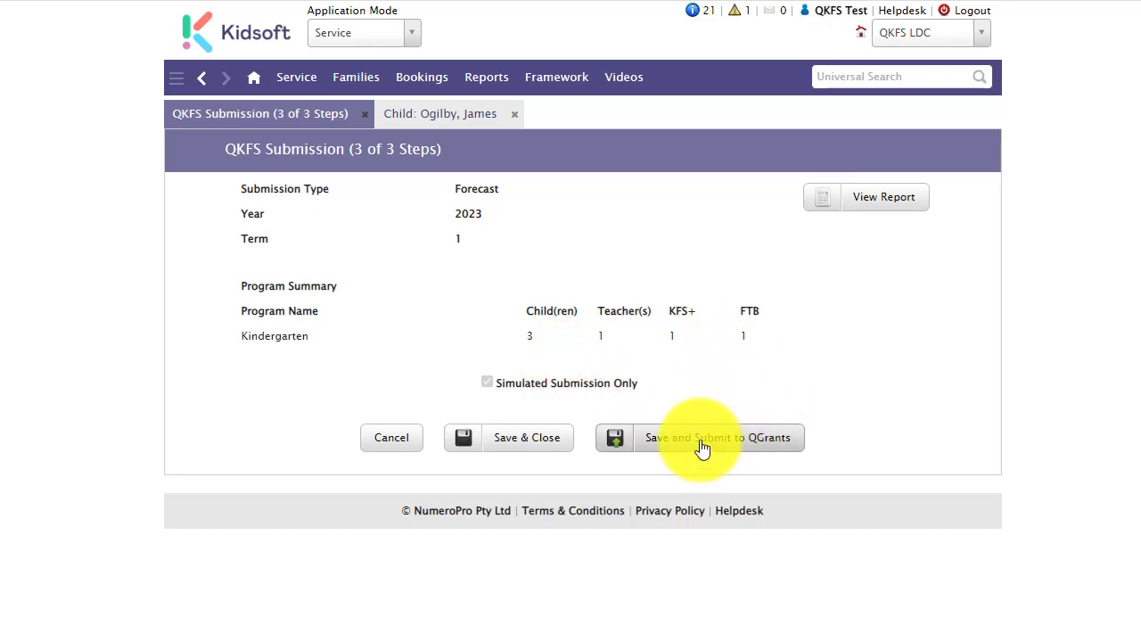
left_click(702, 449)
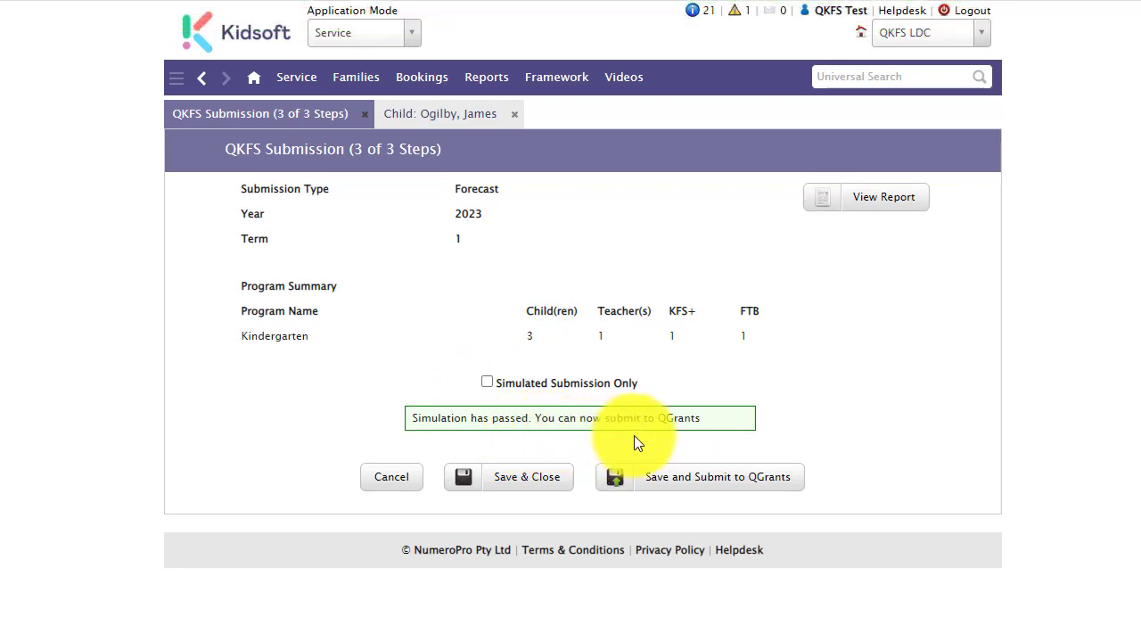
Step: Leave the submission, reopen the saved 2023/1 Forecast record and proceed again to its third step
left_click(417, 478)
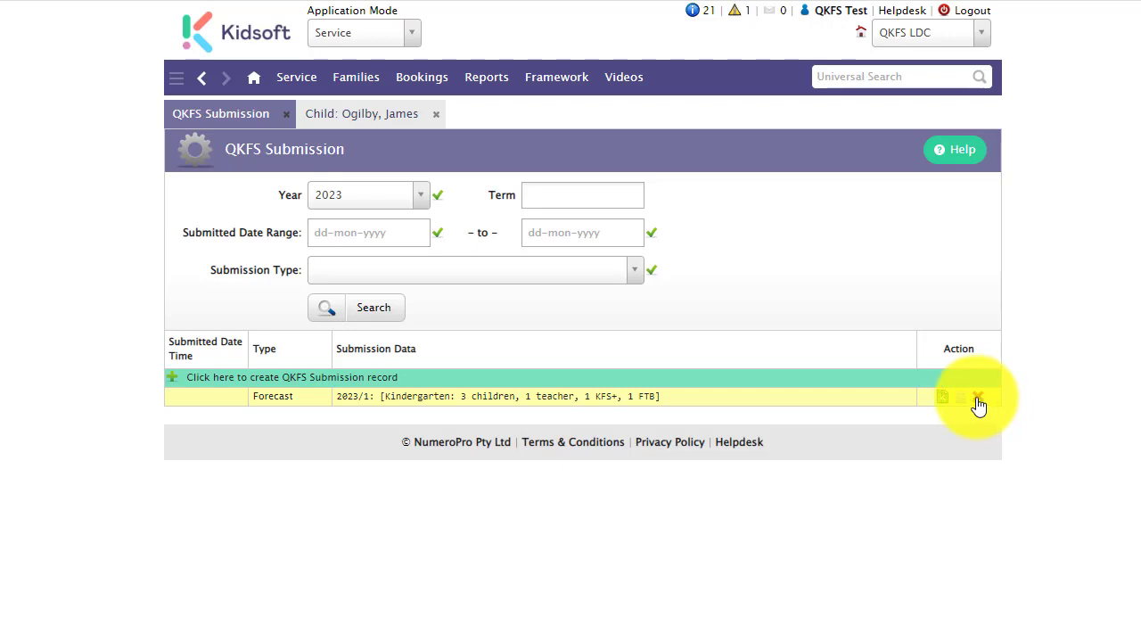
left_click(535, 404)
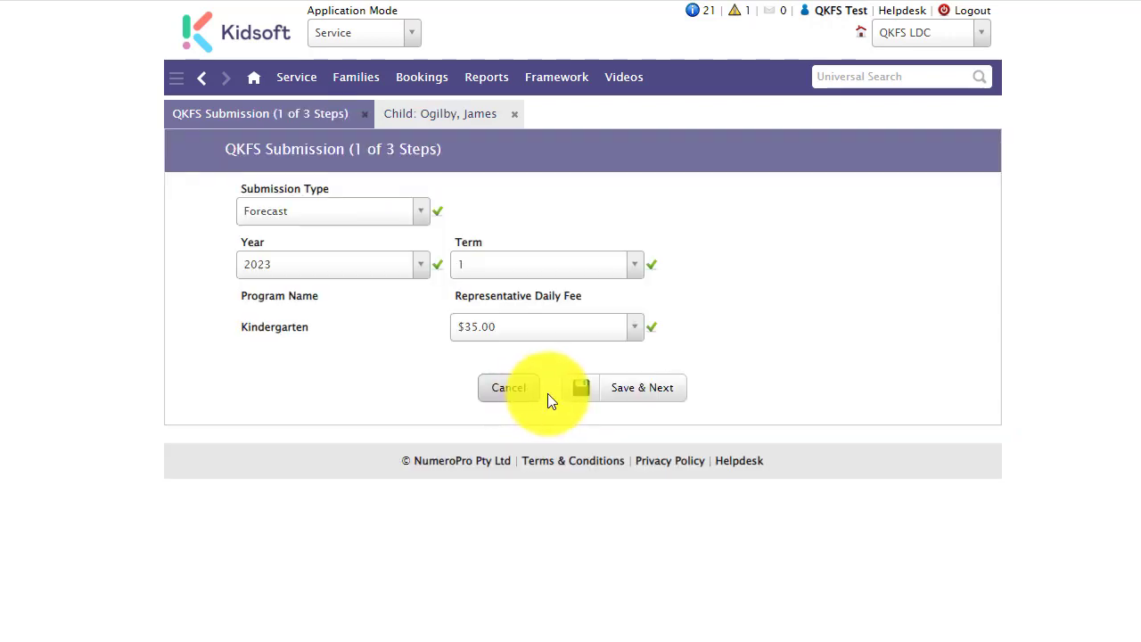
left_click(594, 387)
left_click(640, 538)
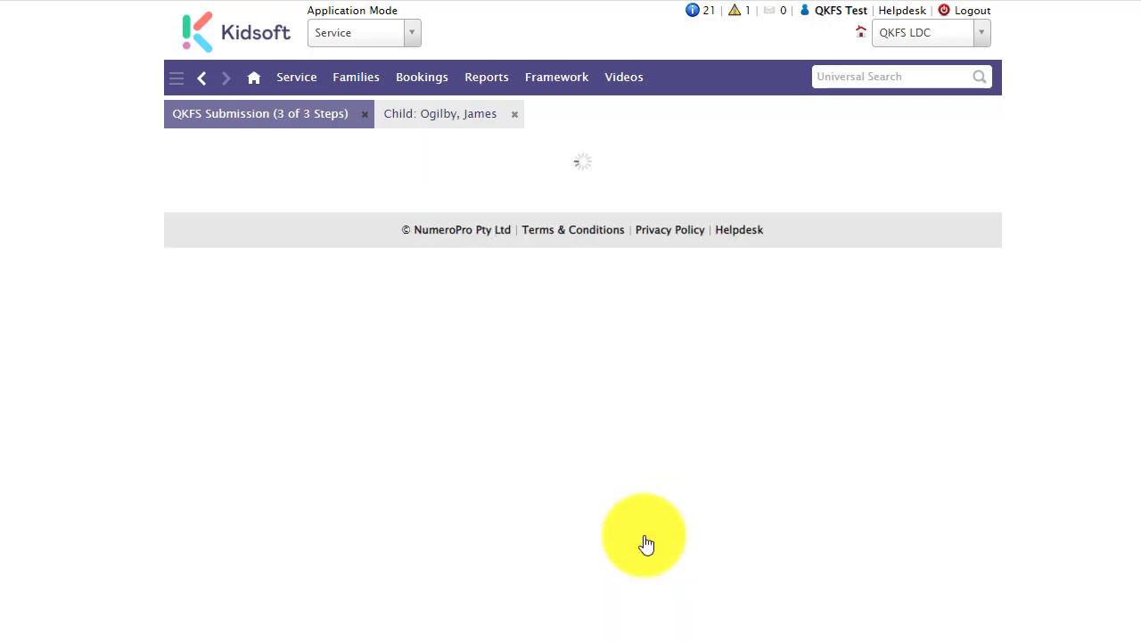
Step: Save and submit the forecast to QGrants, confirming the finalisation with the instruction text "Finalise"
left_click(671, 482)
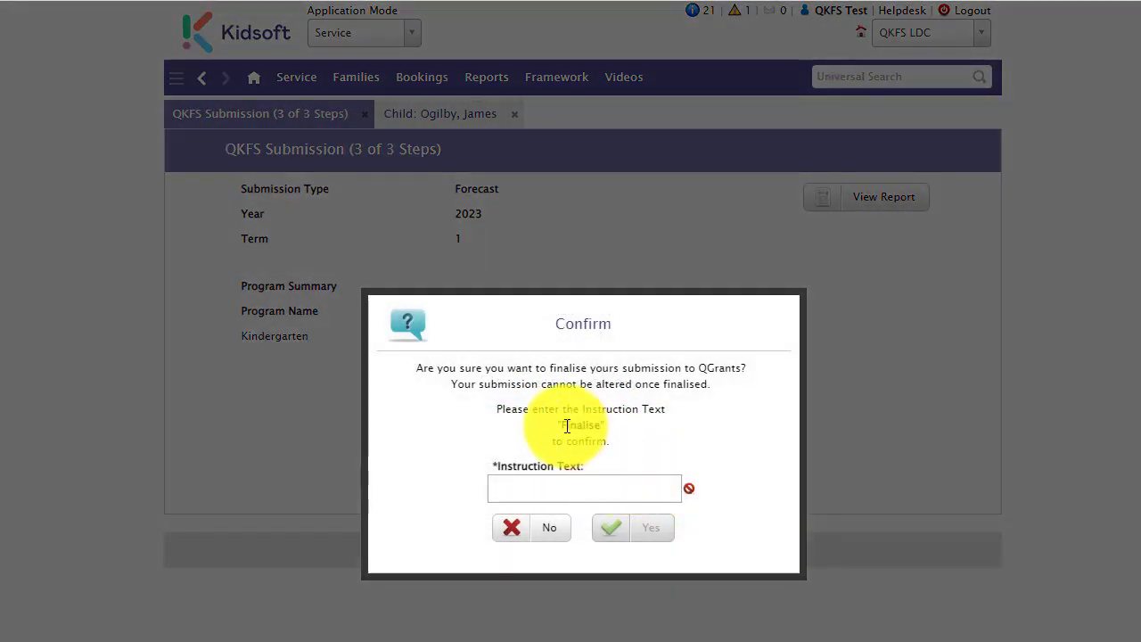
left_click_drag(560, 425, 599, 419)
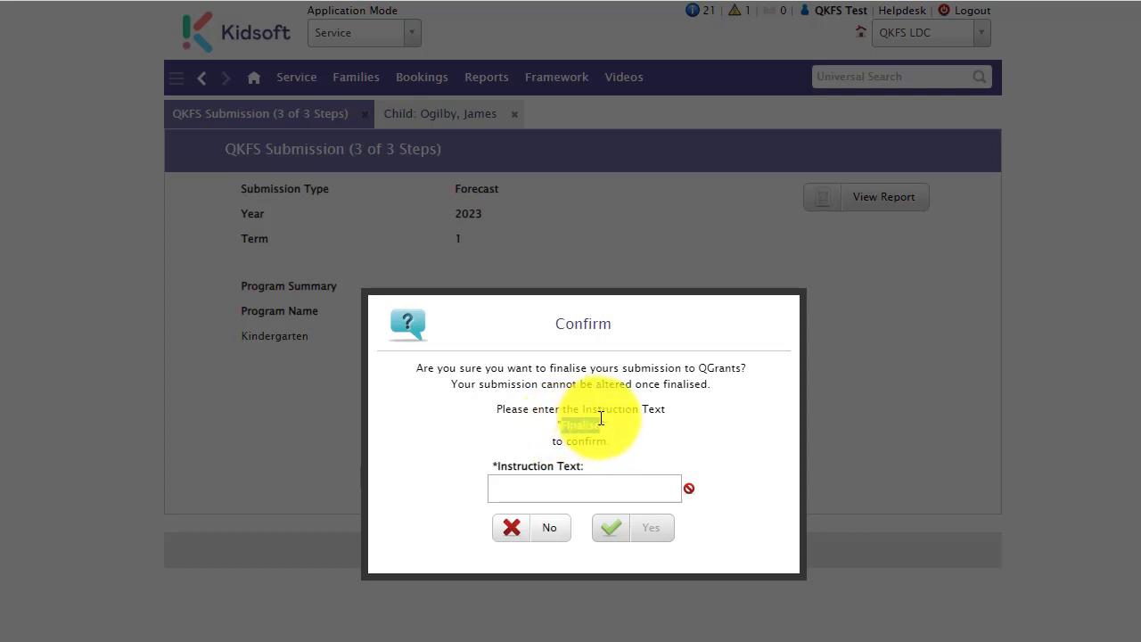
right_click(584, 423)
left_click(620, 443)
left_click(607, 486)
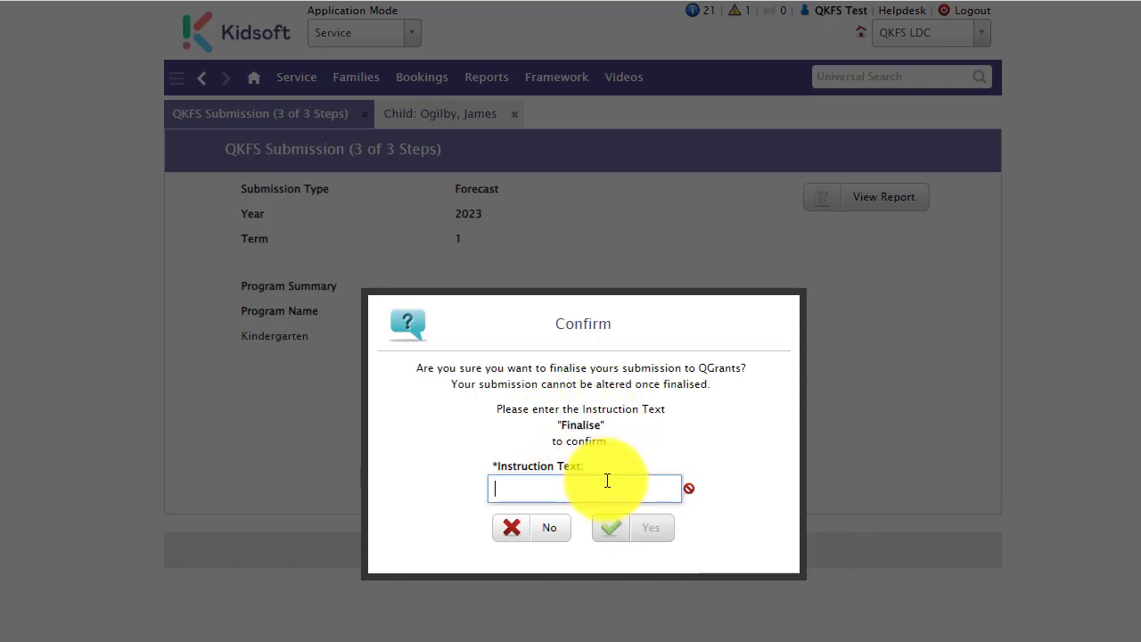
key("ctrl+v")
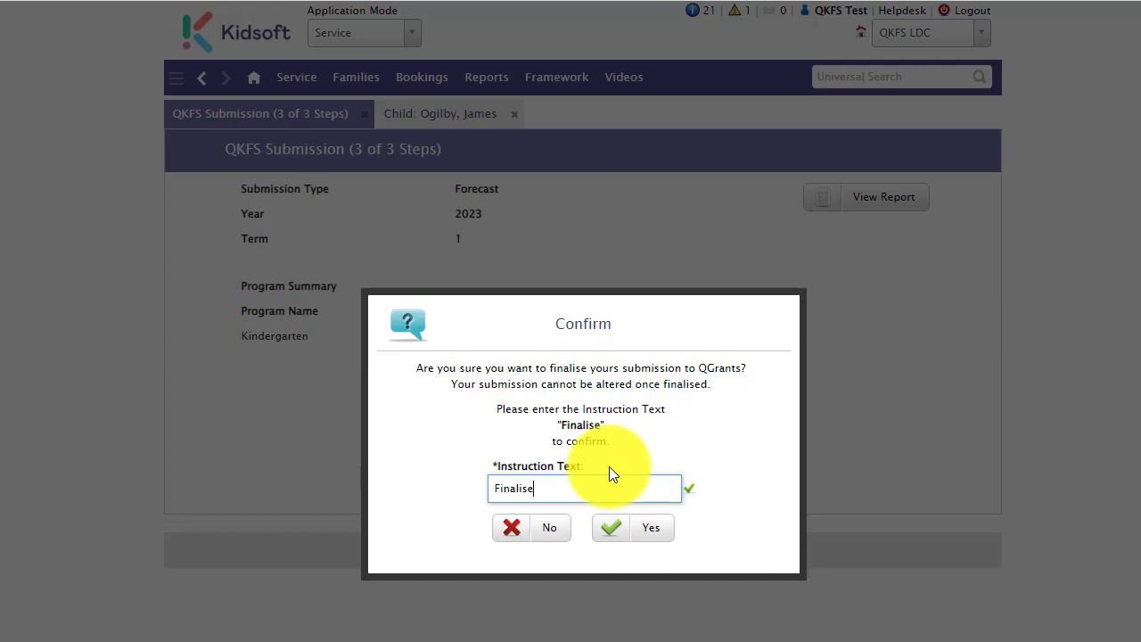
left_click(650, 526)
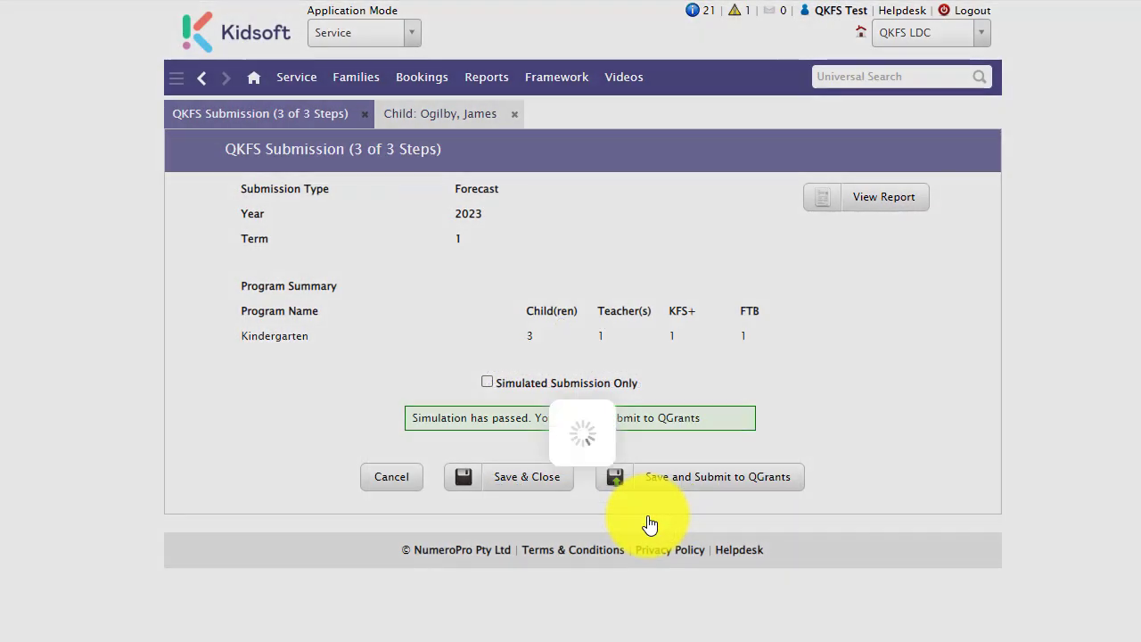